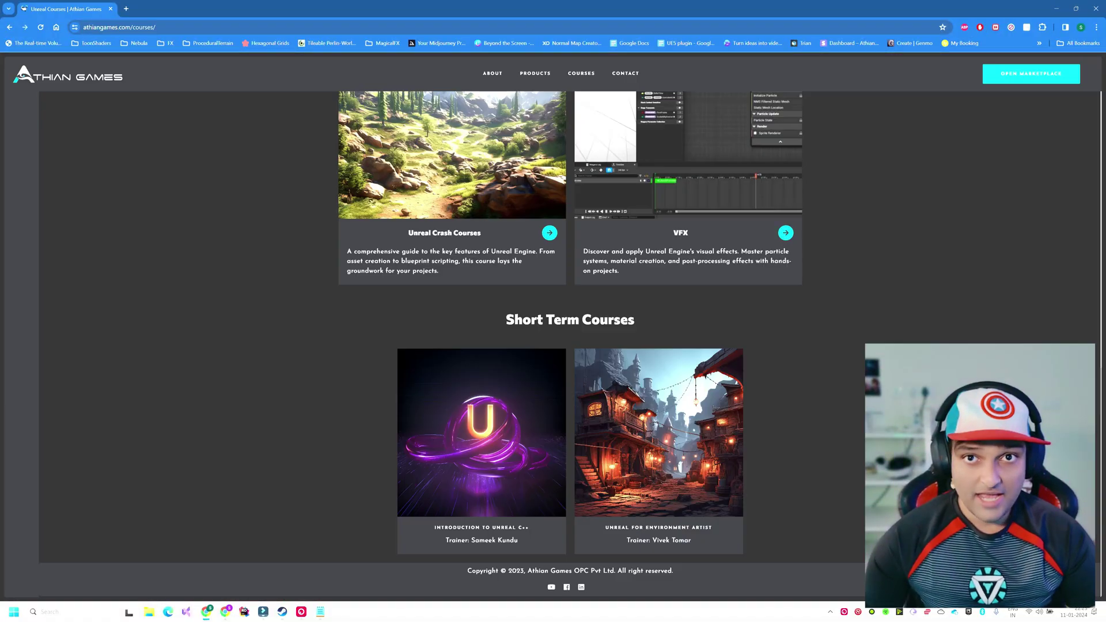
Scroll back up to the top of the Athian Games Unreal Courses page
scroll(570, 345, "up", 3)
scroll(571, 345, "up", 5)
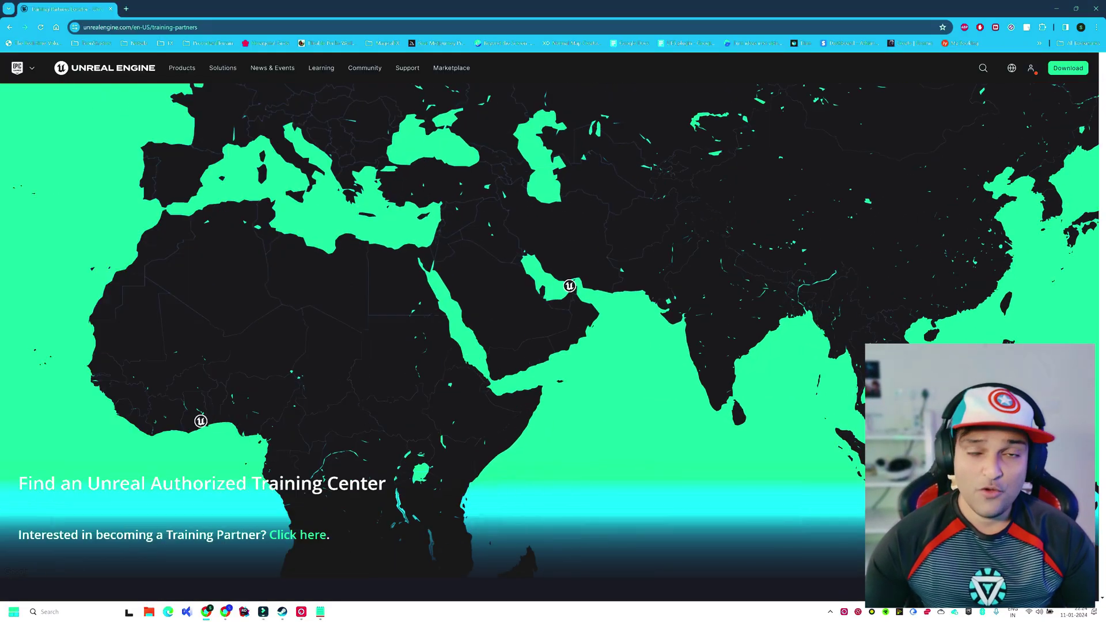
Show the Athian Games training centre marker on the Training Partners map
scroll(720, 317, "up", 5)
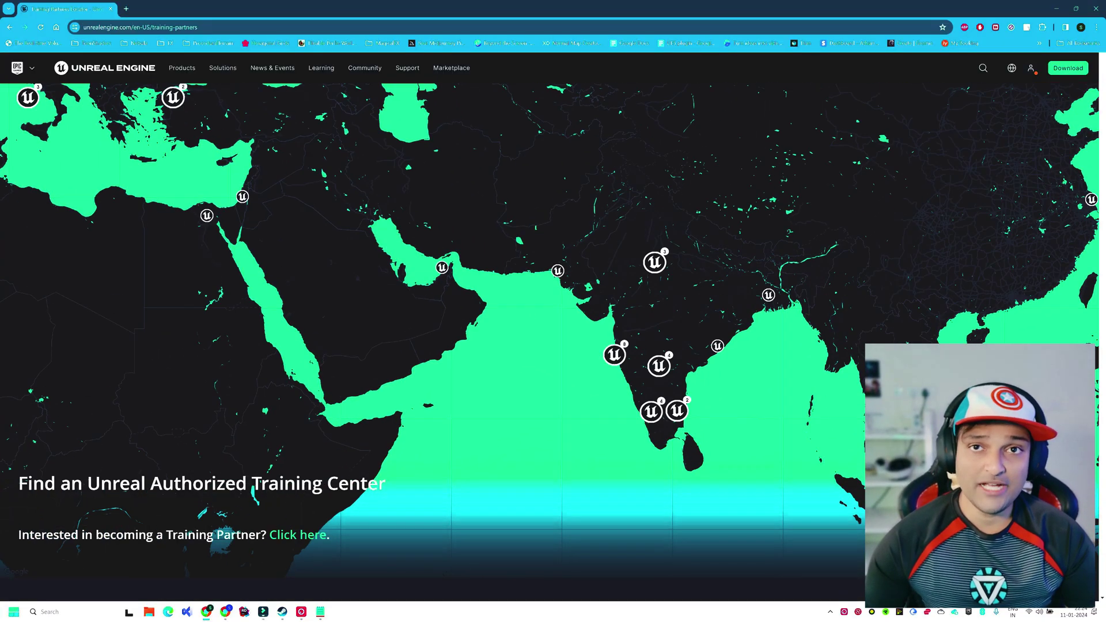
left_click(769, 299)
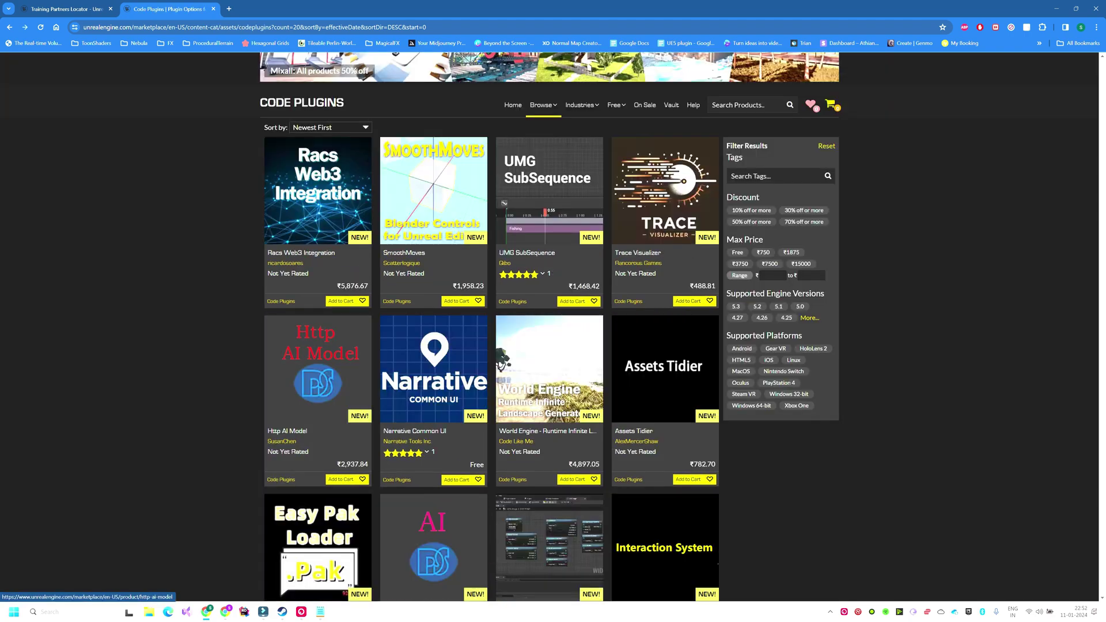
Scroll down through the Marketplace's Code Plugins listing
scroll(549, 323, "down", 8)
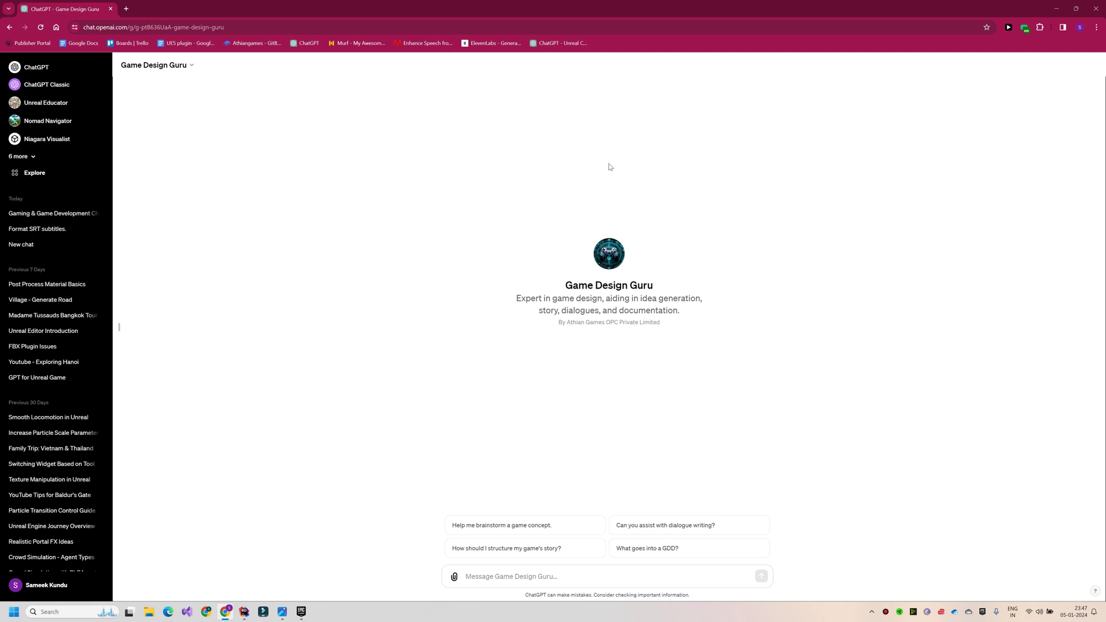
Ask Game Design Guru for help brainstorming a game concept with its suggested prompt
left_click(521, 533)
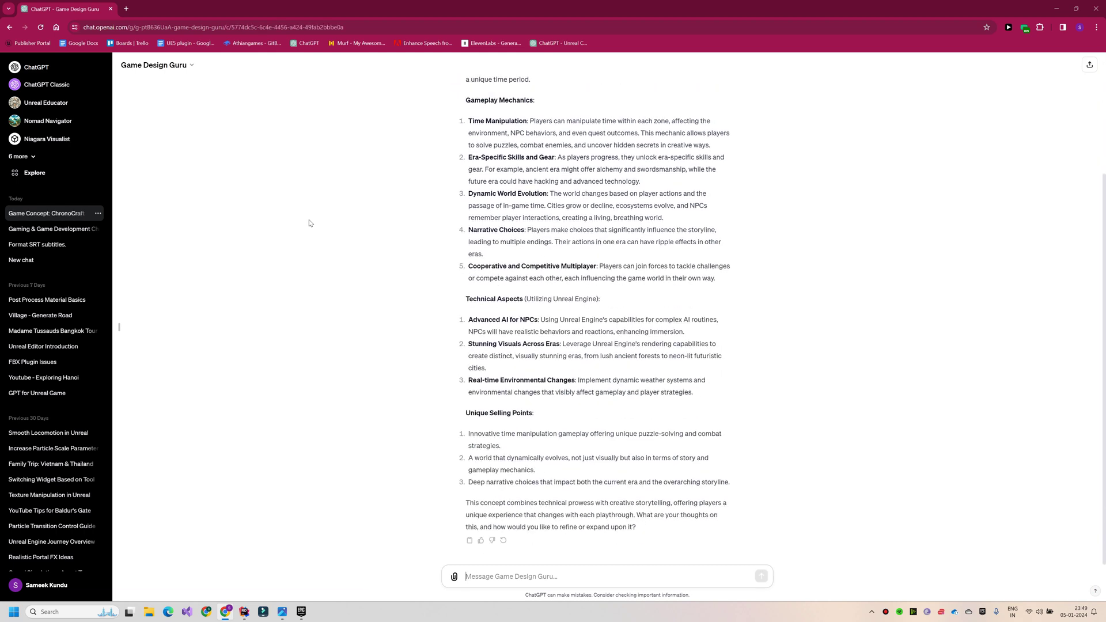
Describe a futuristic game with a teen female protagonist and Dark Souls-like gameplay focus
type("the prot")
type("agonist is a f")
type("emma")
type("le in h")
type("er")
type(" t")
type("een or ear")
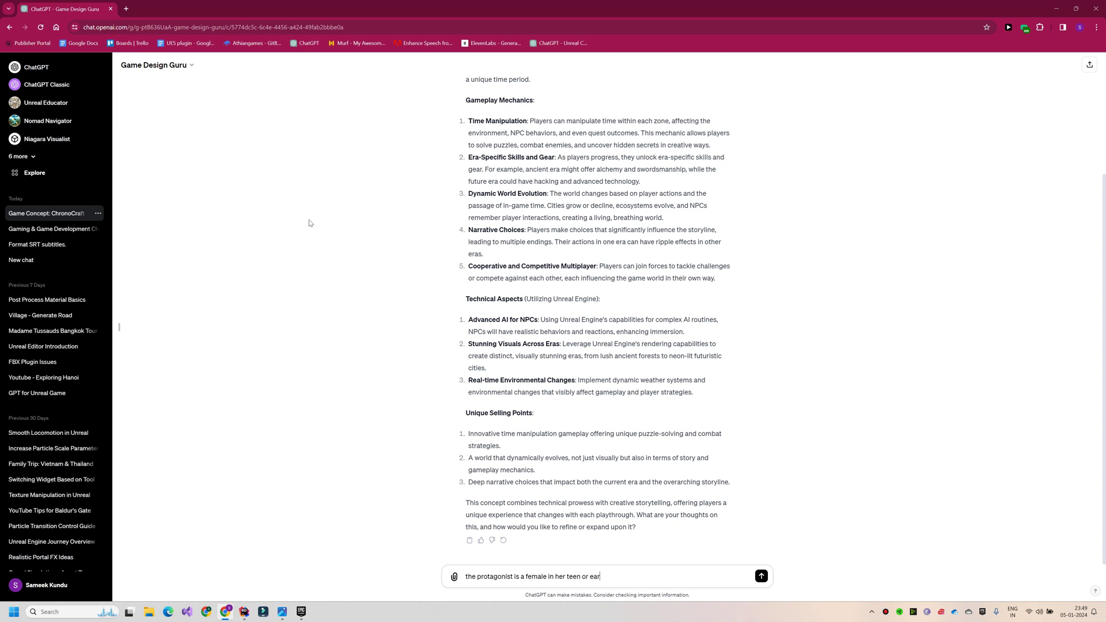
type("ly twenties. the game is futuristic, and the game")
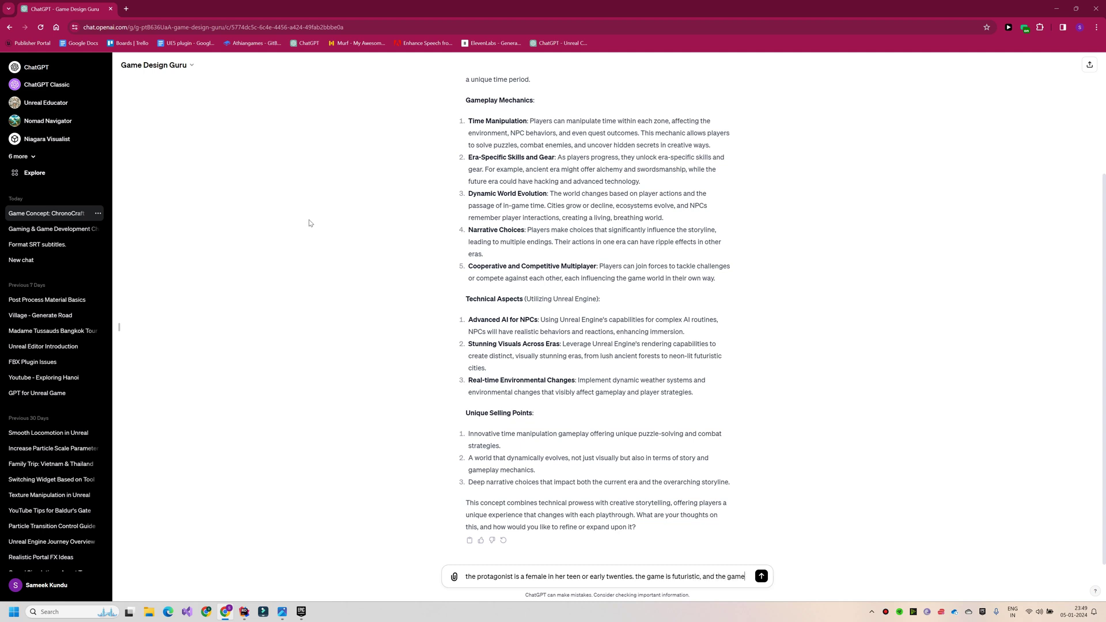
type(" should")
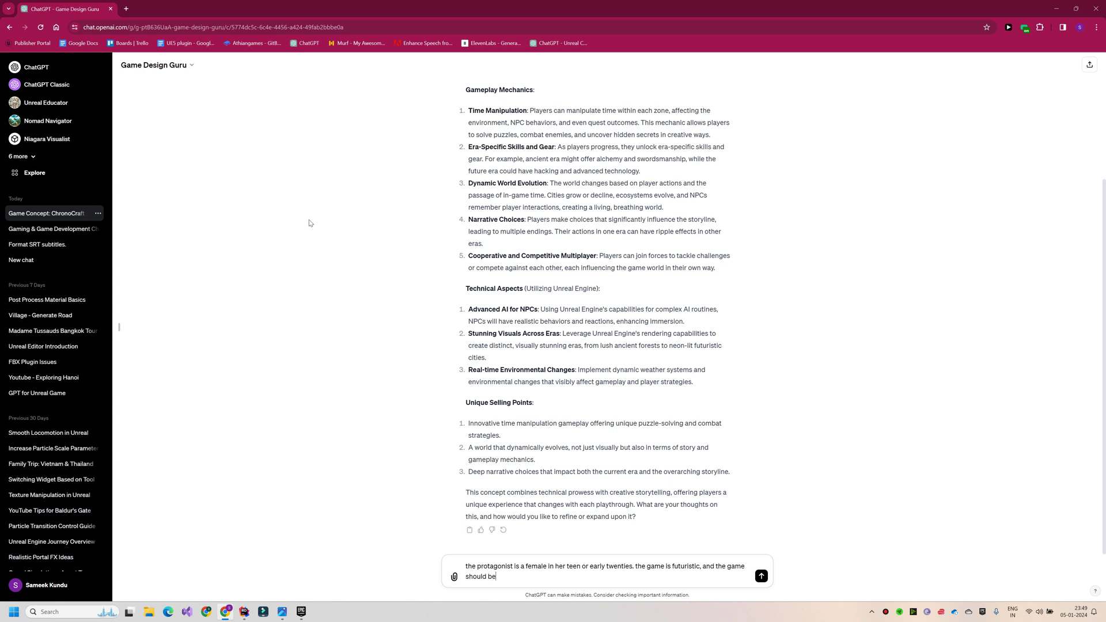
type(" be minimal on art, anim,at")
key("BackSpace")
key("BackSpace")
key("BackSpace")
type("ations , cinematics , and focus more on gameplay, just like dark souls")
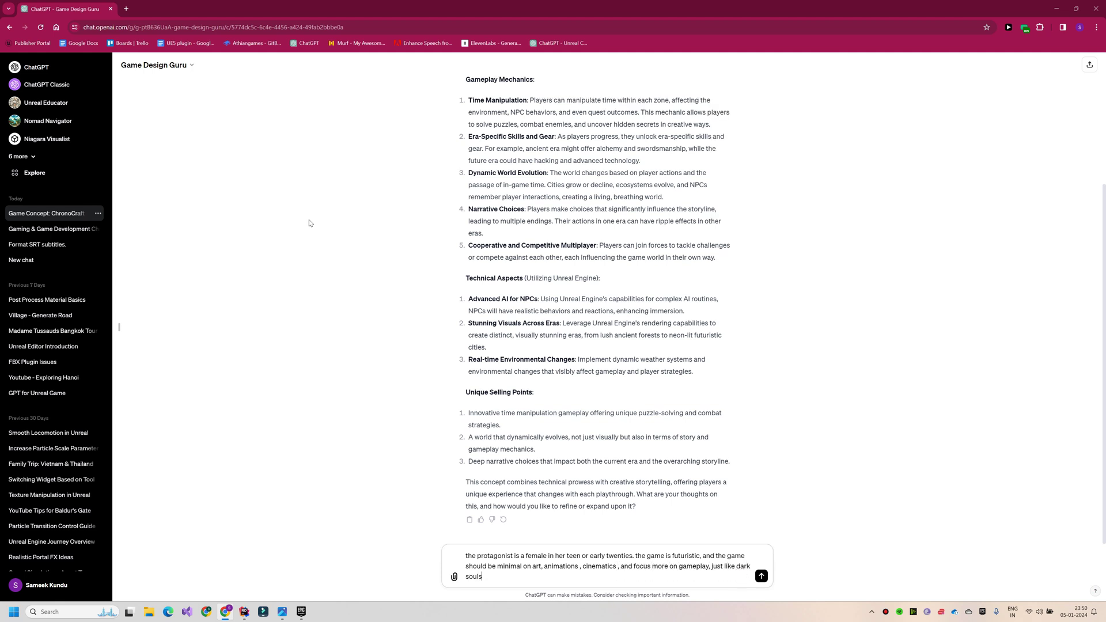
type(" or elden ring. I want non linear storylines, and RPG elements, and")
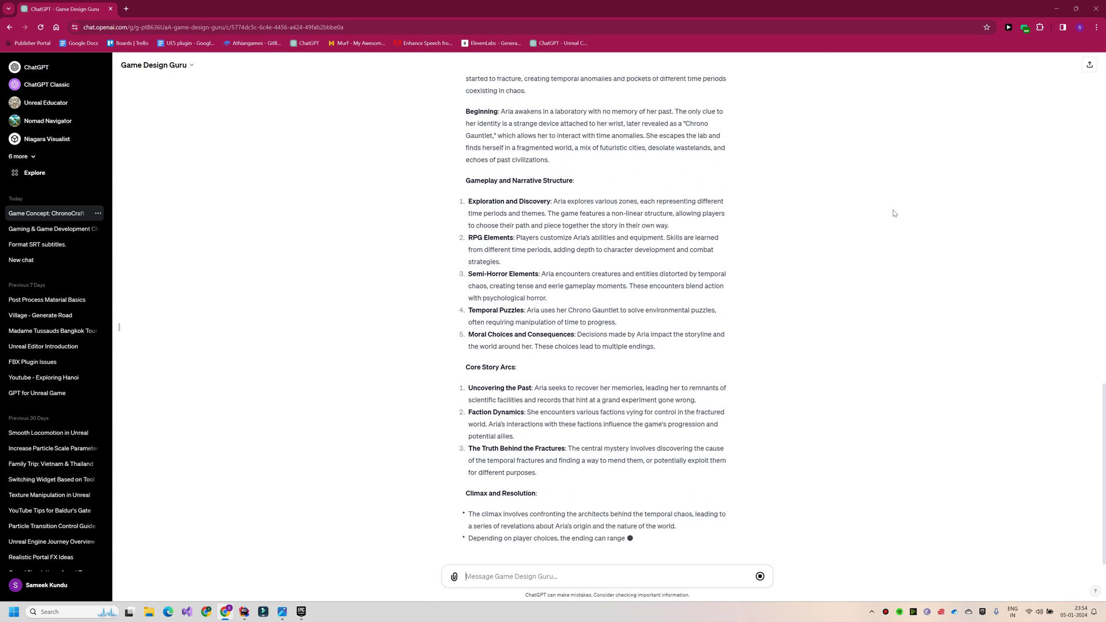
Say the lab-awakening opening is too generic and ask for something original and fresh
type("this waking up on lab is way")
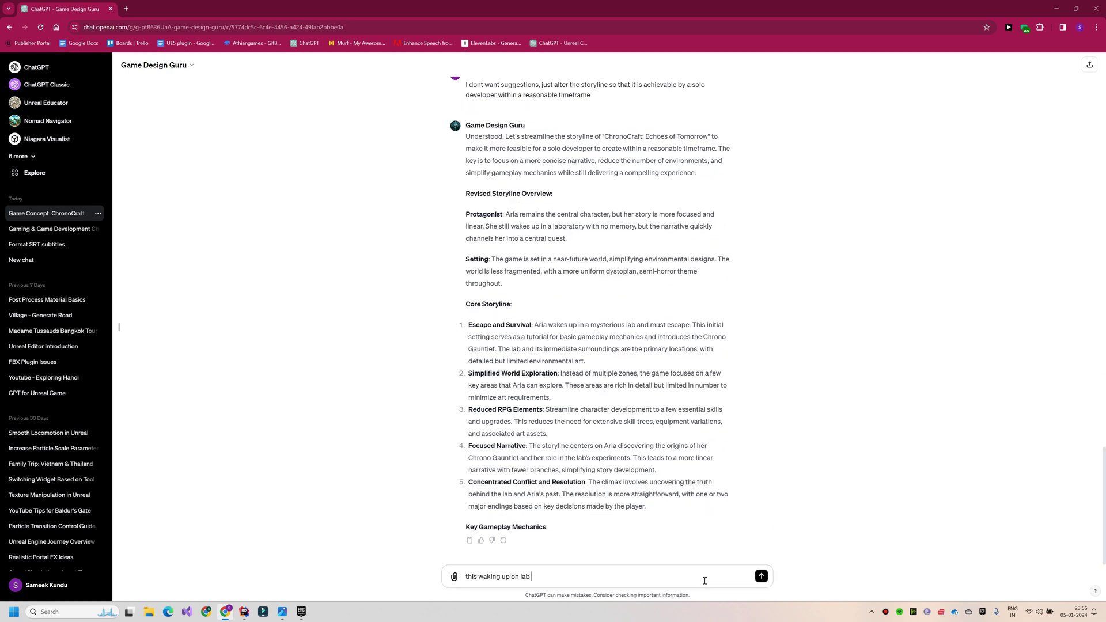
type(" too generic , I want sometghin")
type(" original and fresh.")
key("Return")
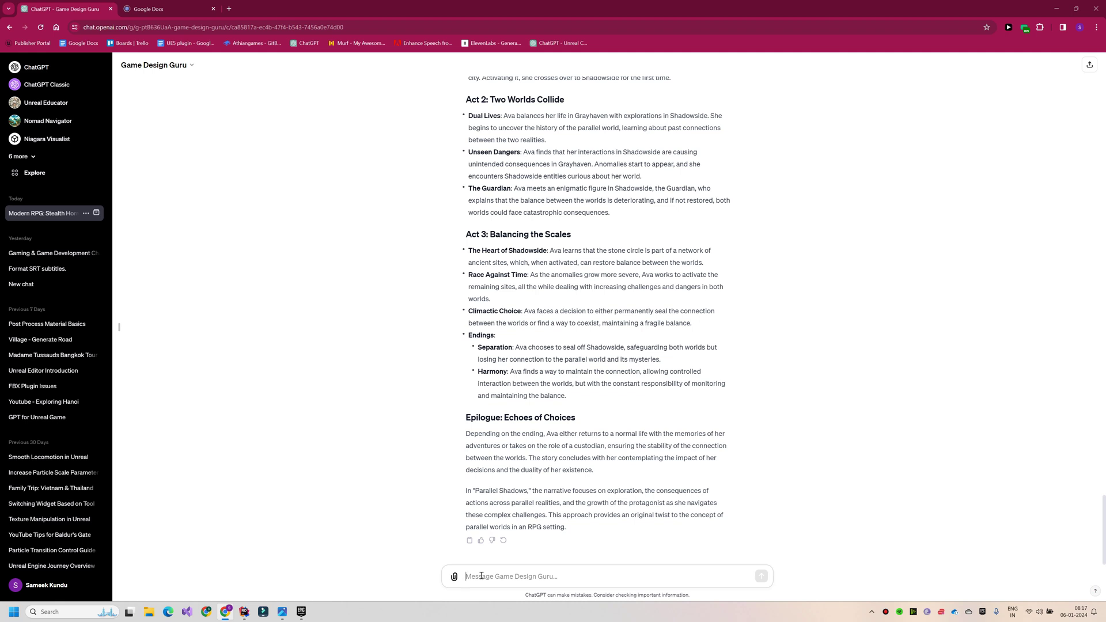
Share Phina's story of a teen hybrid fairy trapped in a dark dimension and request a spin-off link
type("I had a story where Phina, a teen hybrid fair")
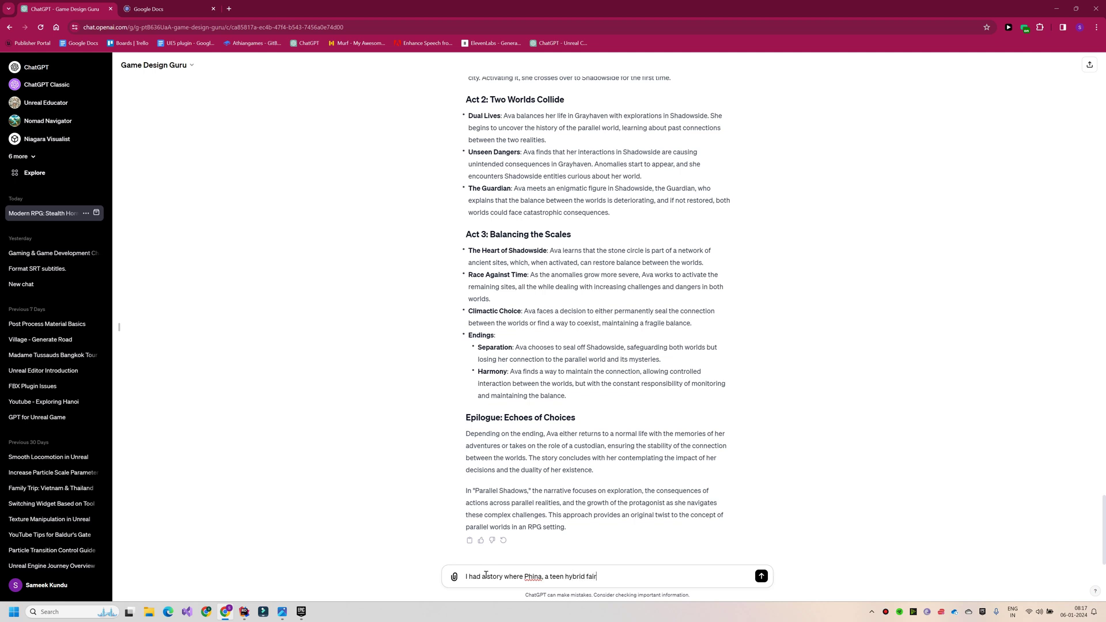
type("y, died and found herseldf")
key("BackSpace")
type("f in a dark dimension where she was trapped for etern")
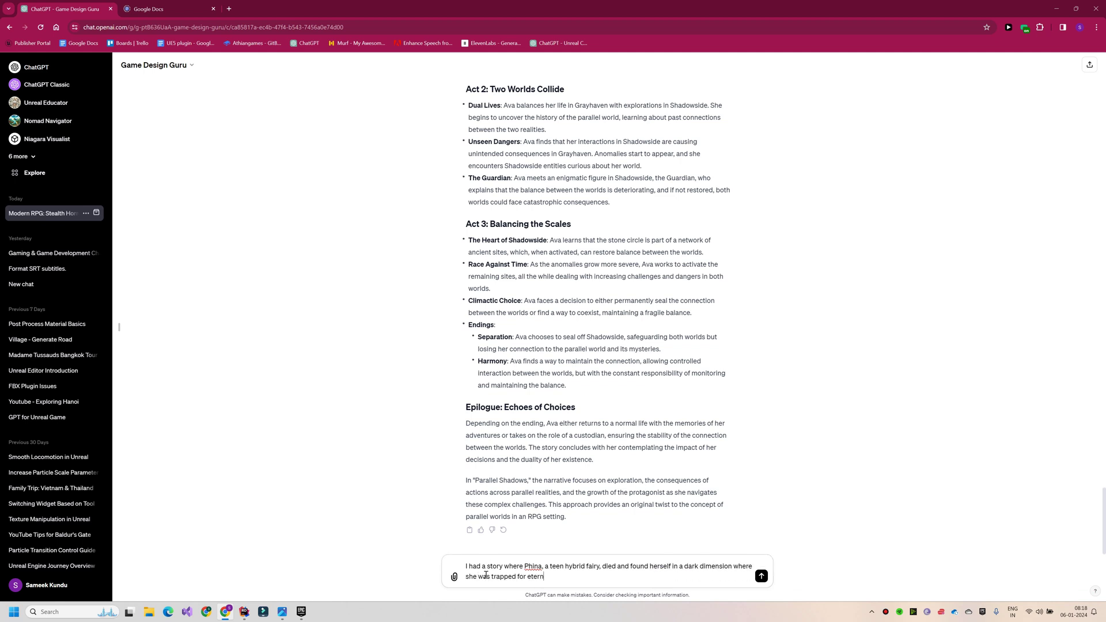
type("ity, and she must escape to the real world to protect her father. This story takes place in fantasy medieval")
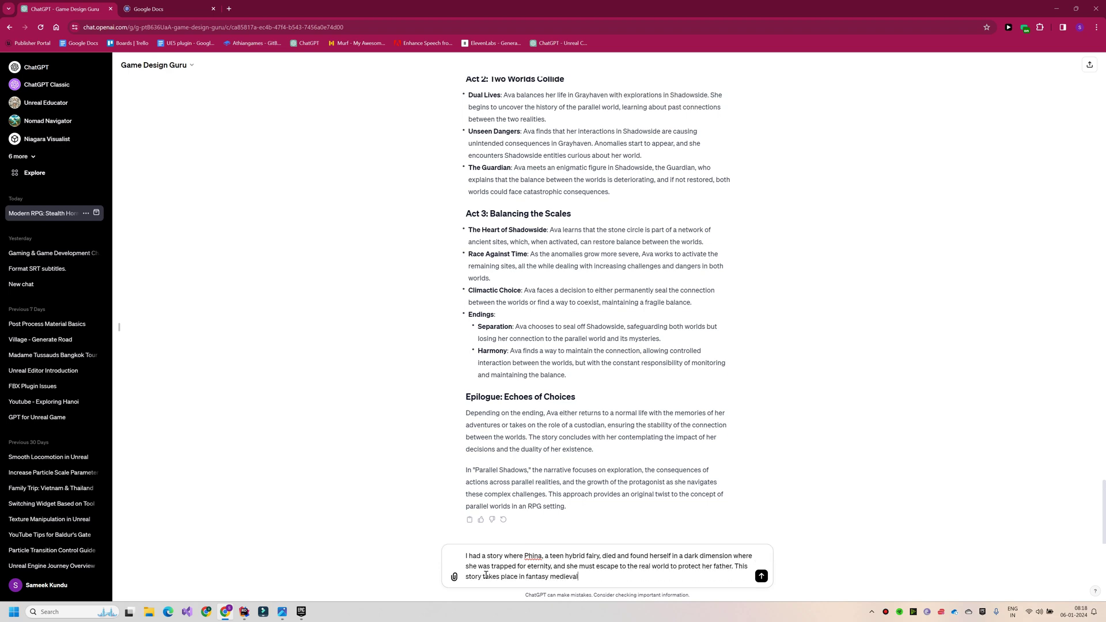
type(" era. Find a way to connect this story with that,remember that this will be a part of a diferent game, so I dont want the entirety of this, but just a sort of connection that suggests this being a spin off")
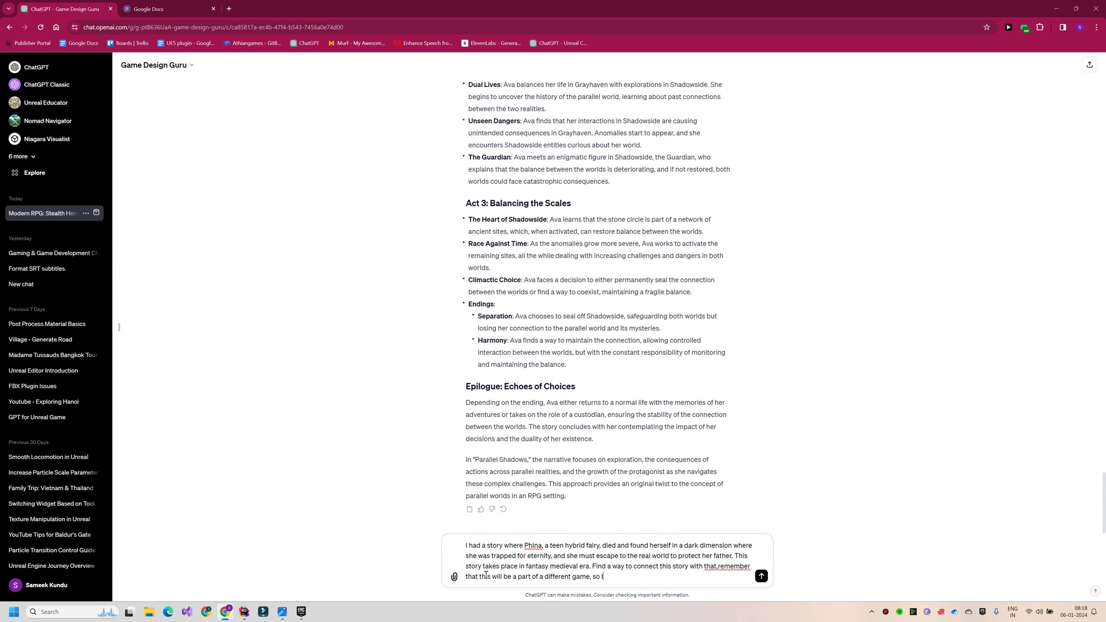
key("Return")
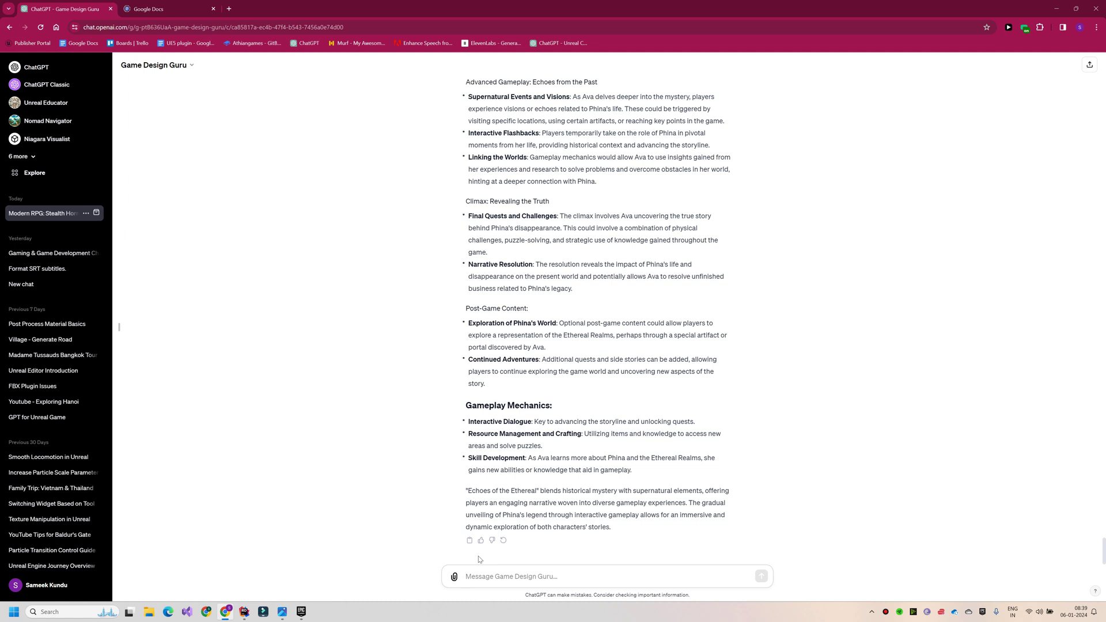
Request an elaborate narrative design document for the game
type("write the narrative design document for this game, elaborately")
key("Return")
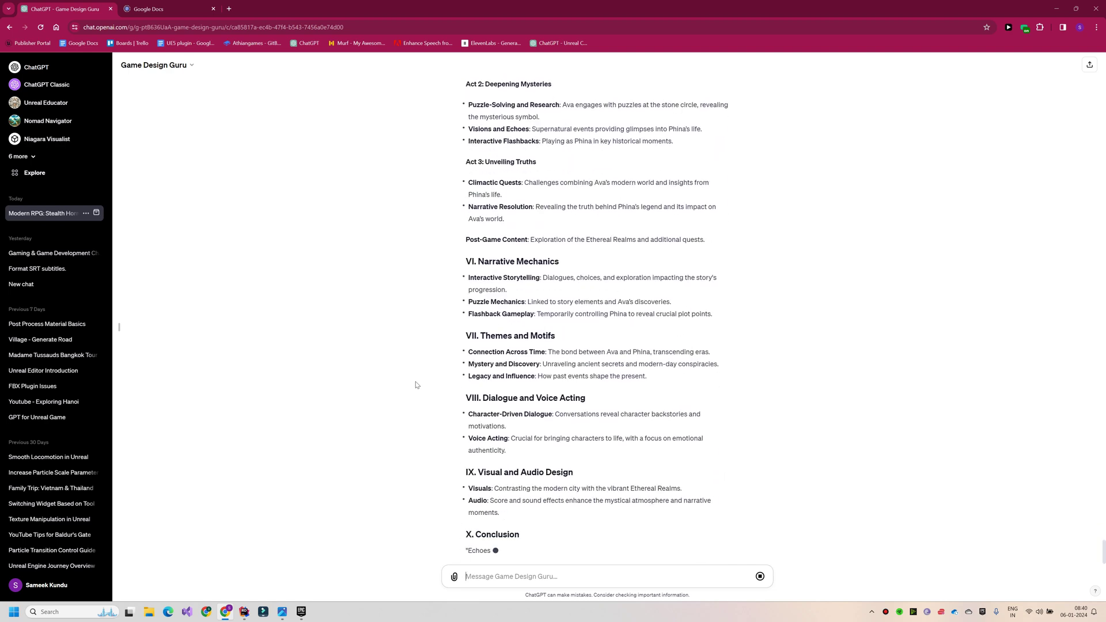
scroll(526, 374, "up", 4)
Ask Game Design Guru to divide the acts into chapters
left_click(485, 576)
type("divide the acts into detailed chapters")
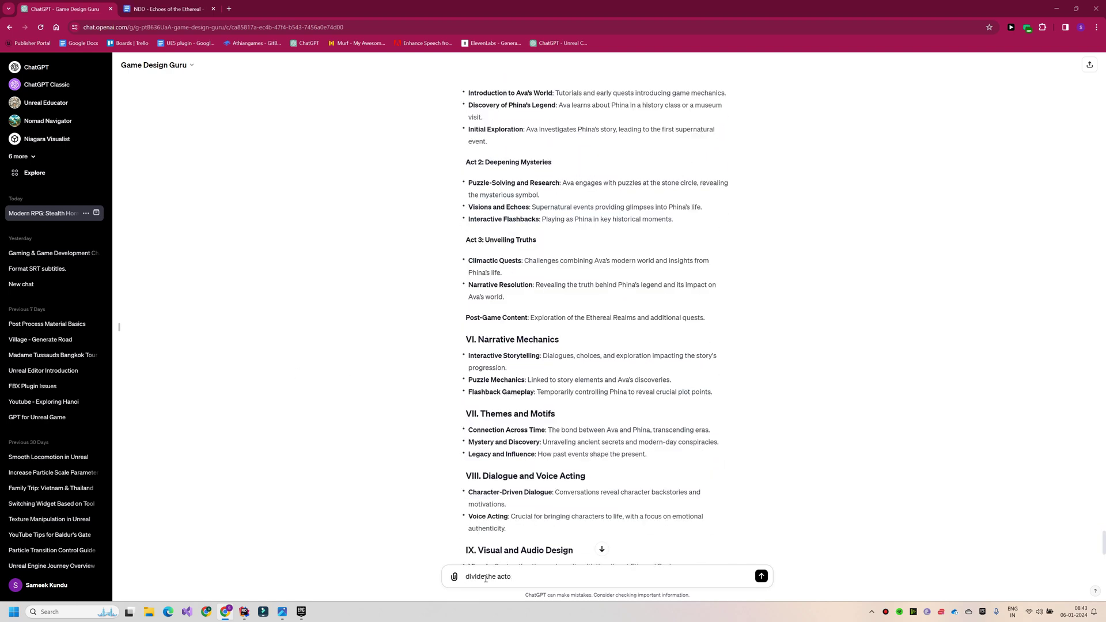
key("Return")
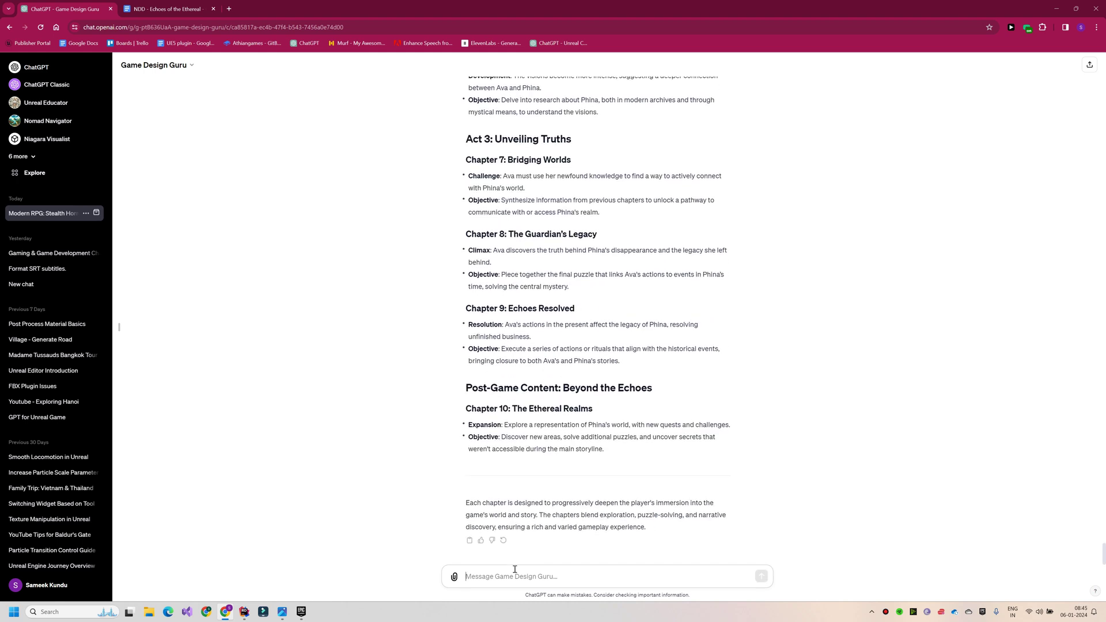
Request the detailed gameplay mechanics for the game
type("write the detailed gameplay mechanics")
key("Return")
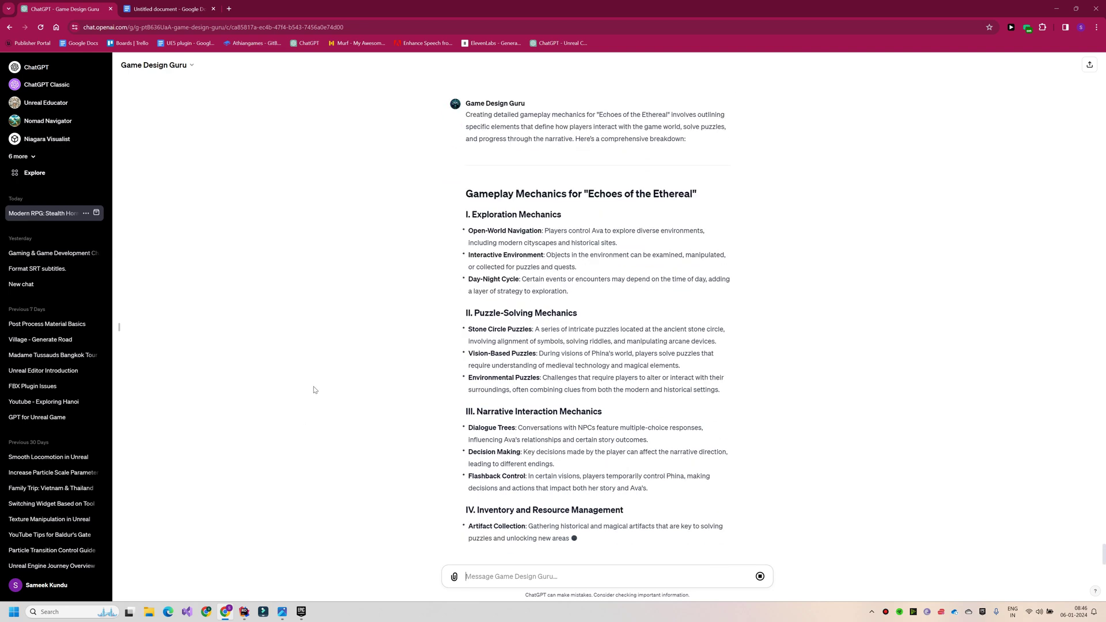
scroll(575, 390, "down", 4)
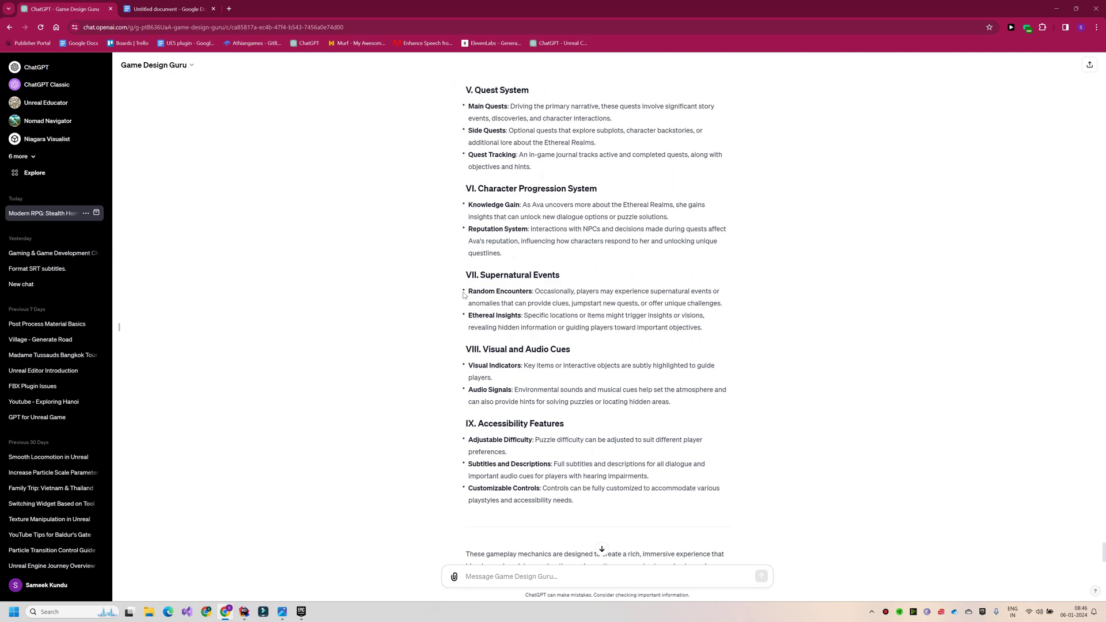
Ask for the level design document for the first chapter
left_click(550, 582)
type("write the ")
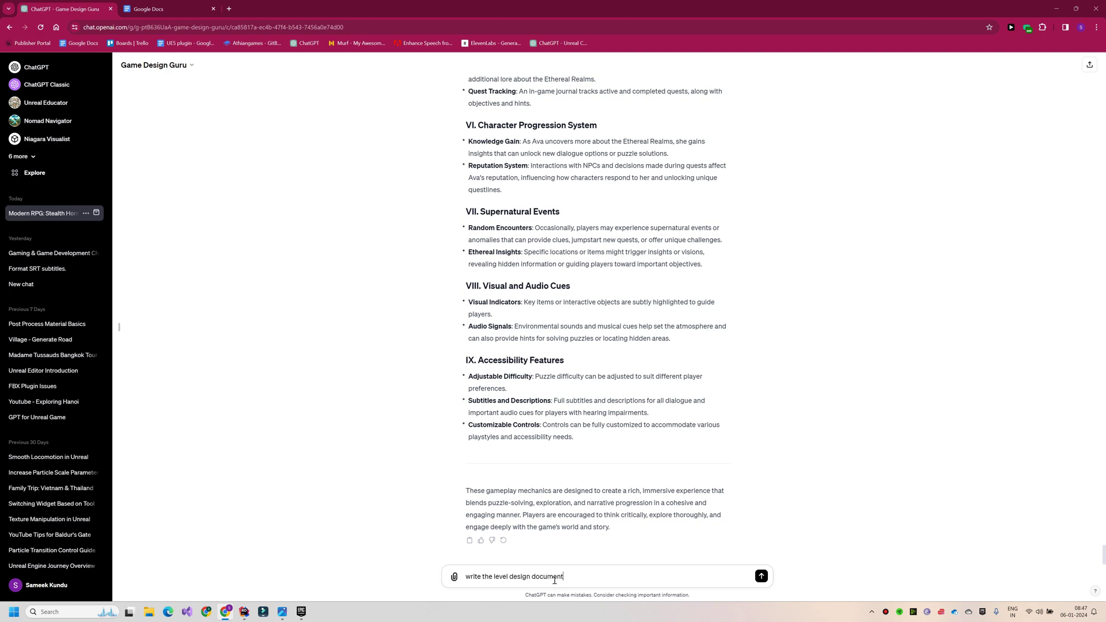
type("level design document for the first chapter")
key("Return")
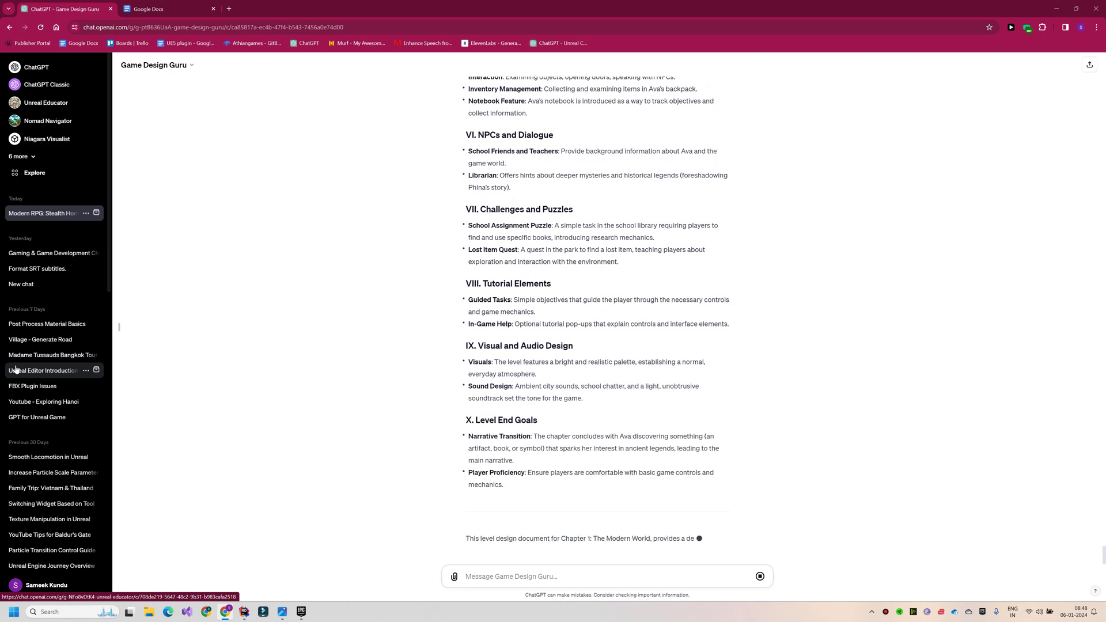
Review the finished Chapter 1 level design reply, then switch over to Google Docs
scroll(358, 370, "up", 2)
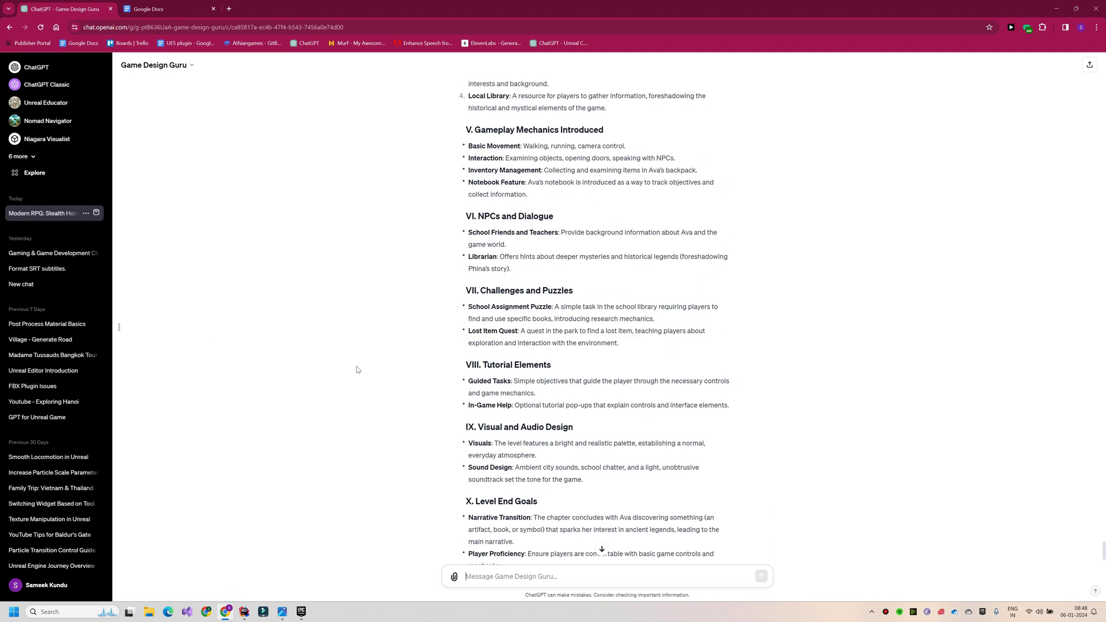
scroll(386, 363, "up", 1)
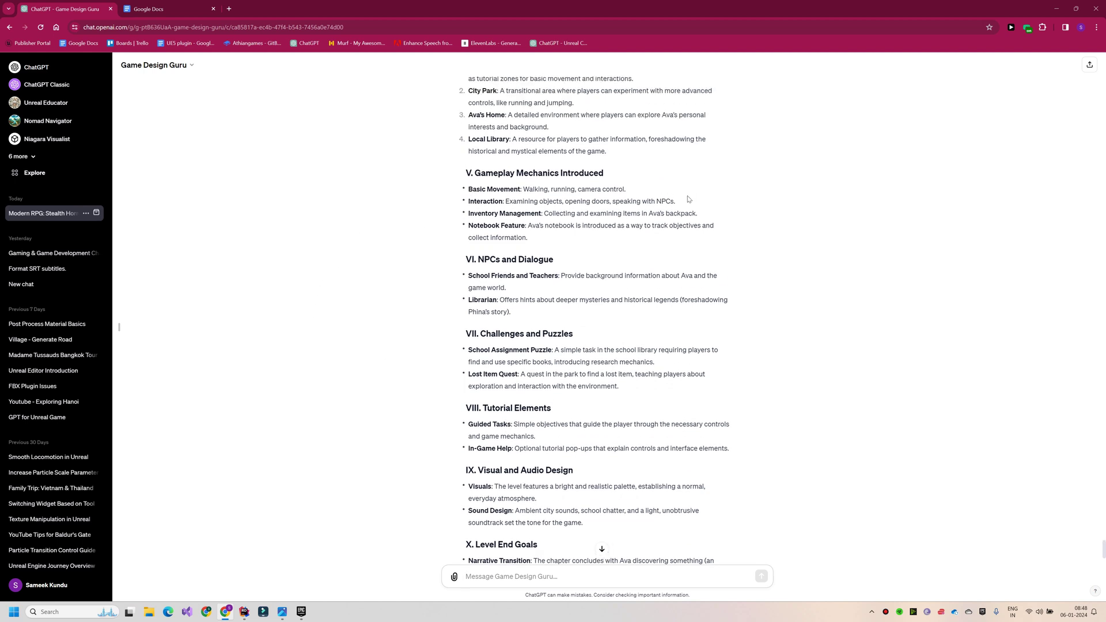
key("ctrl+Tab")
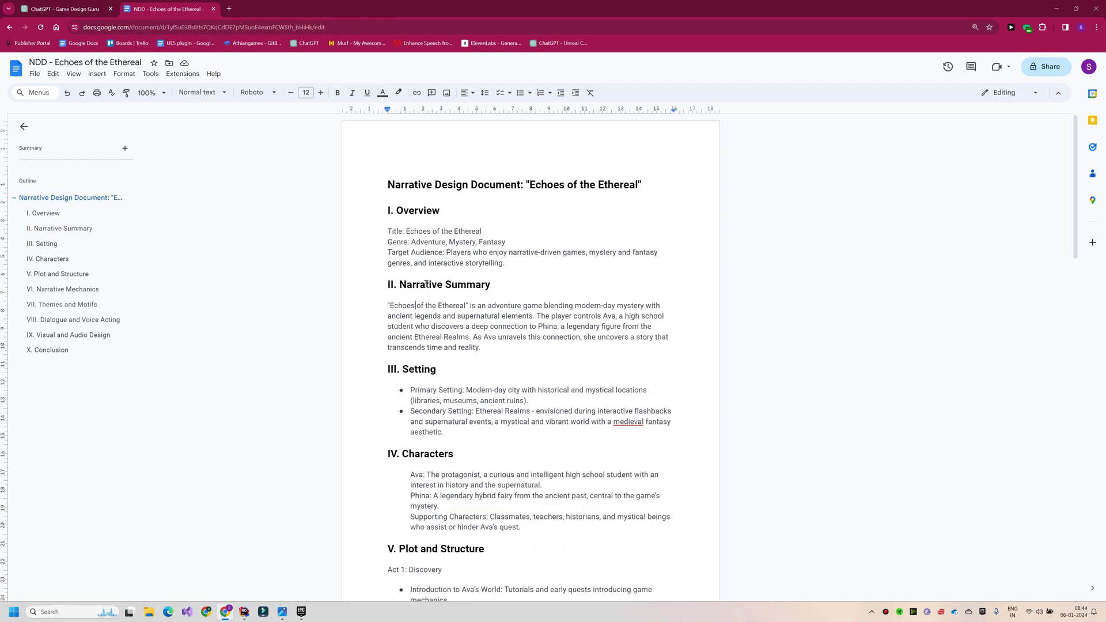
Scroll Recent documents and open the Gameplay Mechanics document for 'Echoes of the Ethereal'
scroll(426, 284, "down", 10)
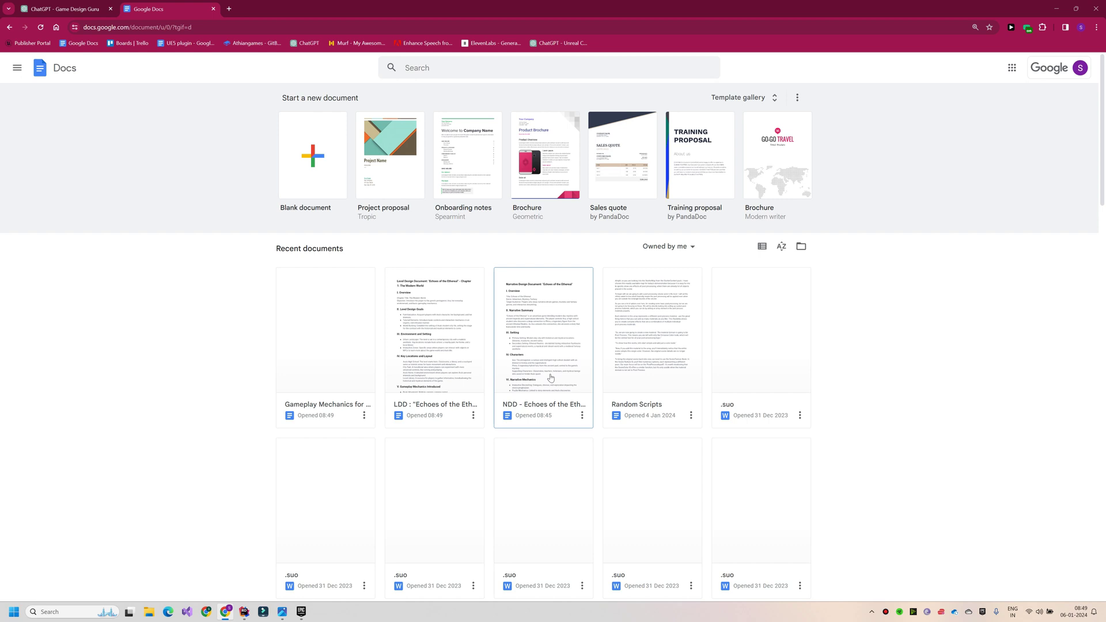
left_click(299, 278)
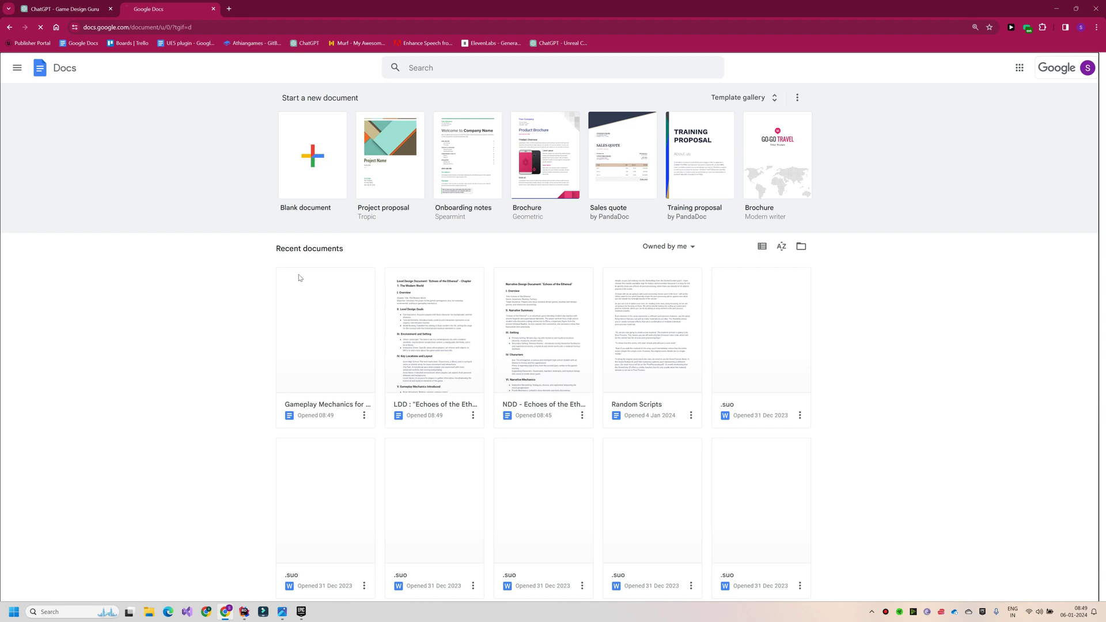
Back in the Game Design Guru chat, ask for better names for the protagonists
key("ctrl+Tab")
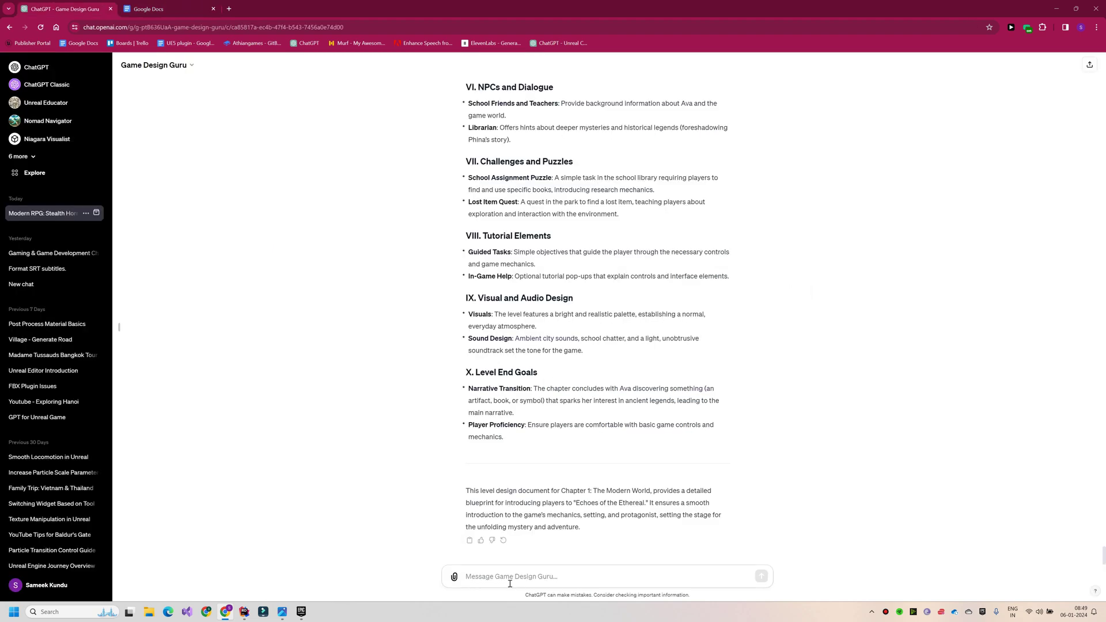
left_click(509, 584)
type("give some better names for the protagonist. list down some potential names, with originia")
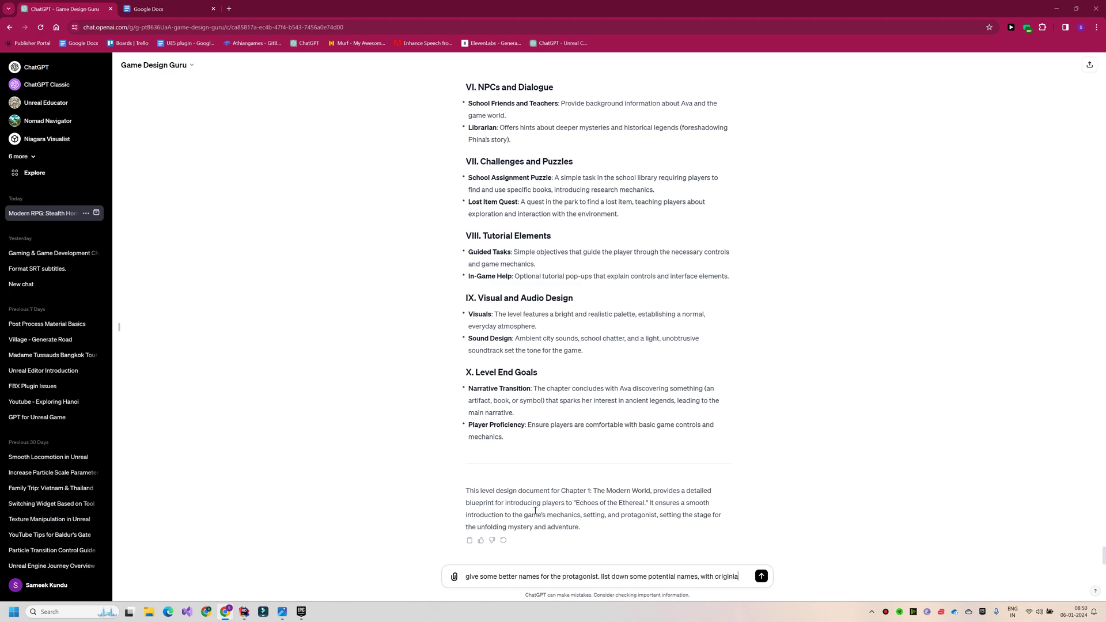
key("Return")
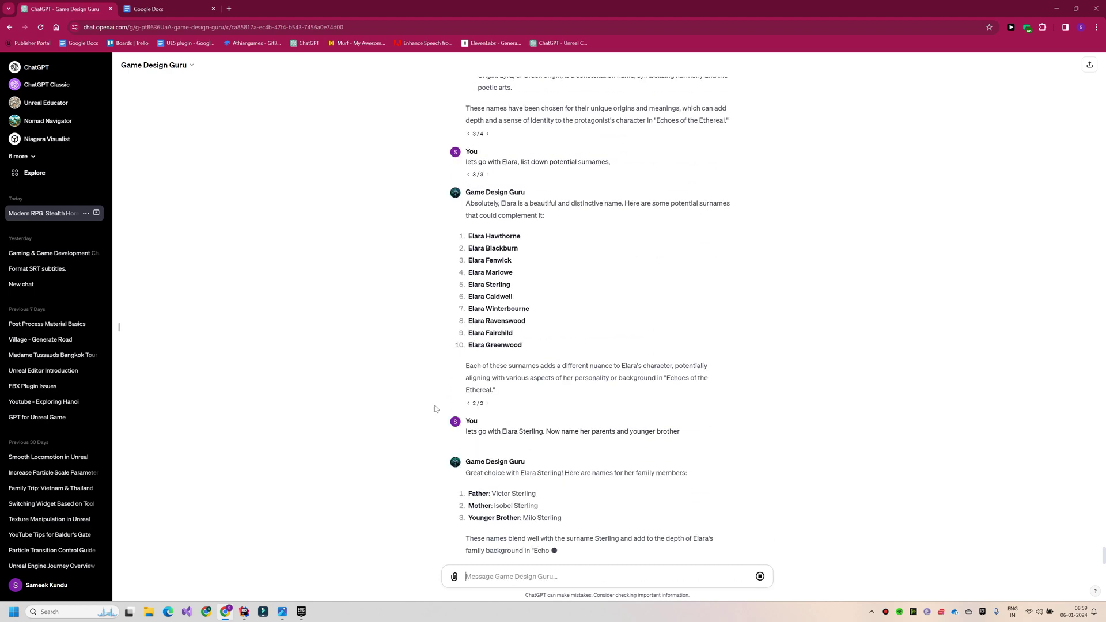
Request detailed character descriptions, then concept art for the main characters
type("write detailed character d")
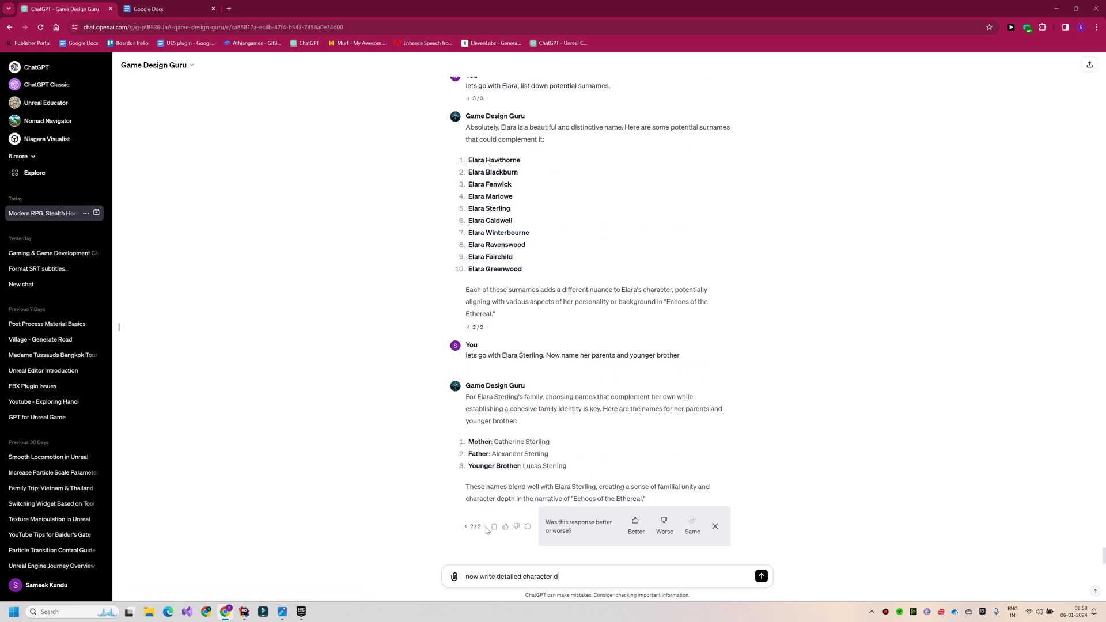
type("acters")
key("Return")
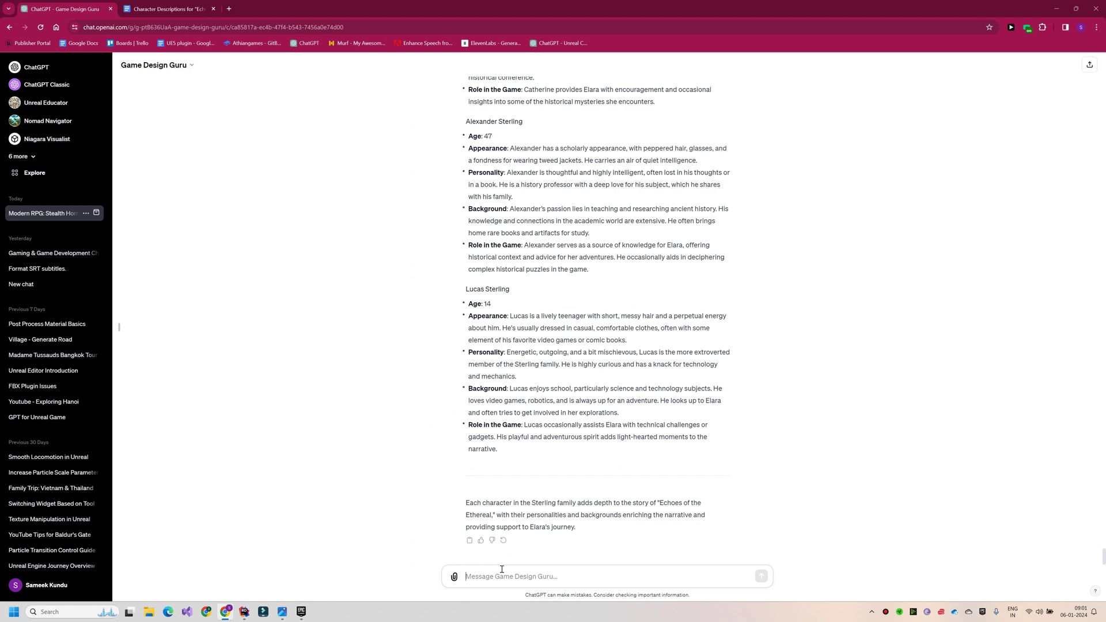
type("create concept art for the main characters")
key("Return")
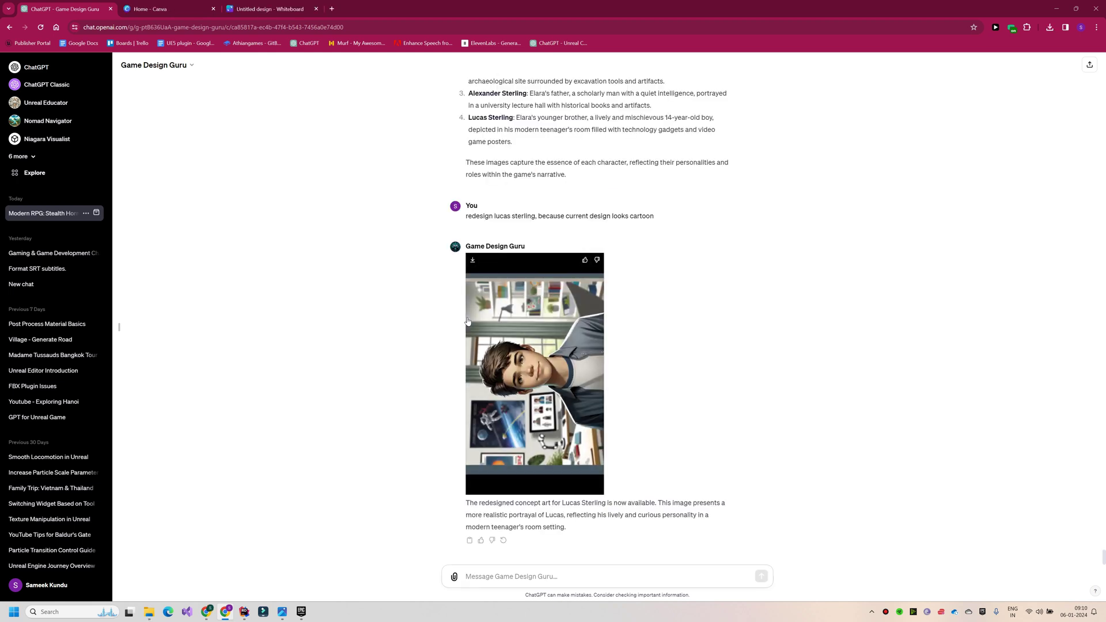
Add the newest Lucas concept art to the whiteboard, rotate it upright, and place it beside the girl's portrait
left_click(149, 613)
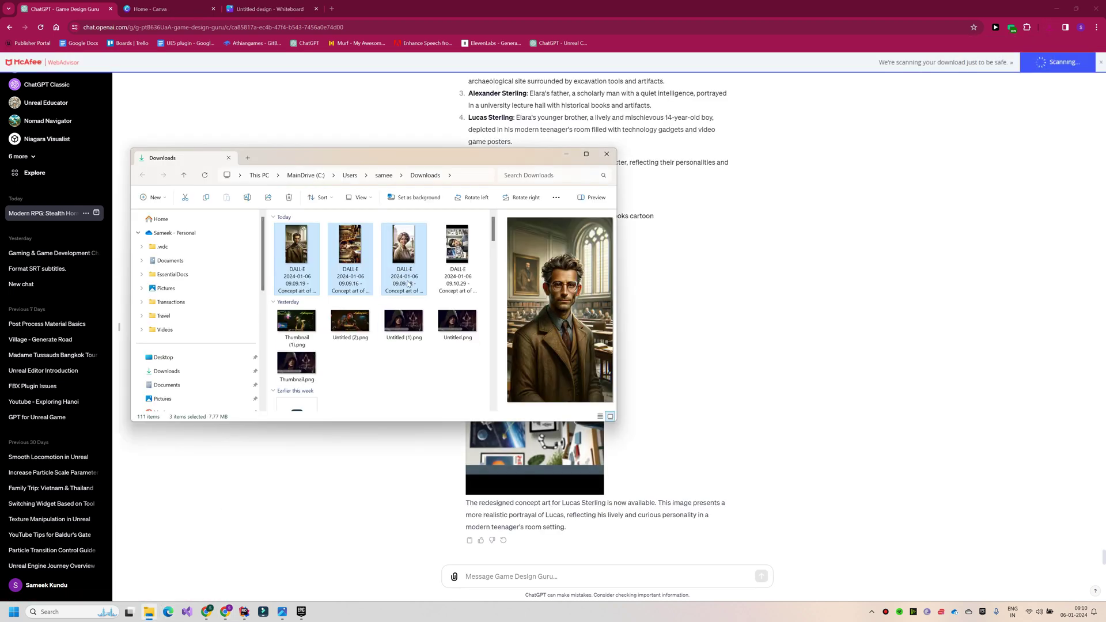
left_click(453, 266)
left_click_drag(453, 266, 710, 284)
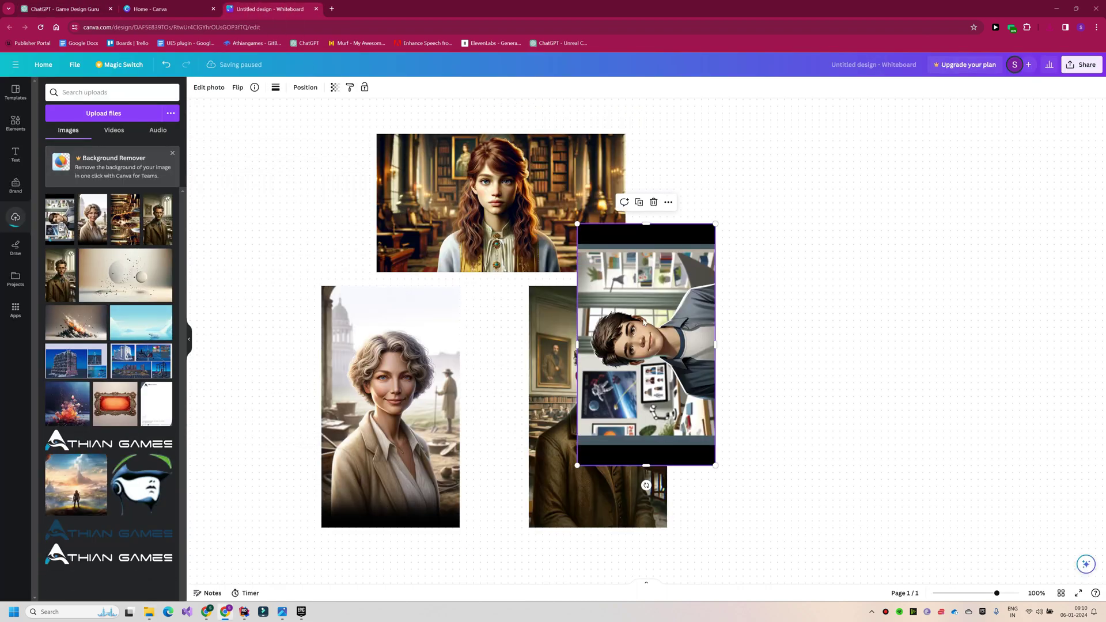
left_click_drag(797, 443, 552, 298)
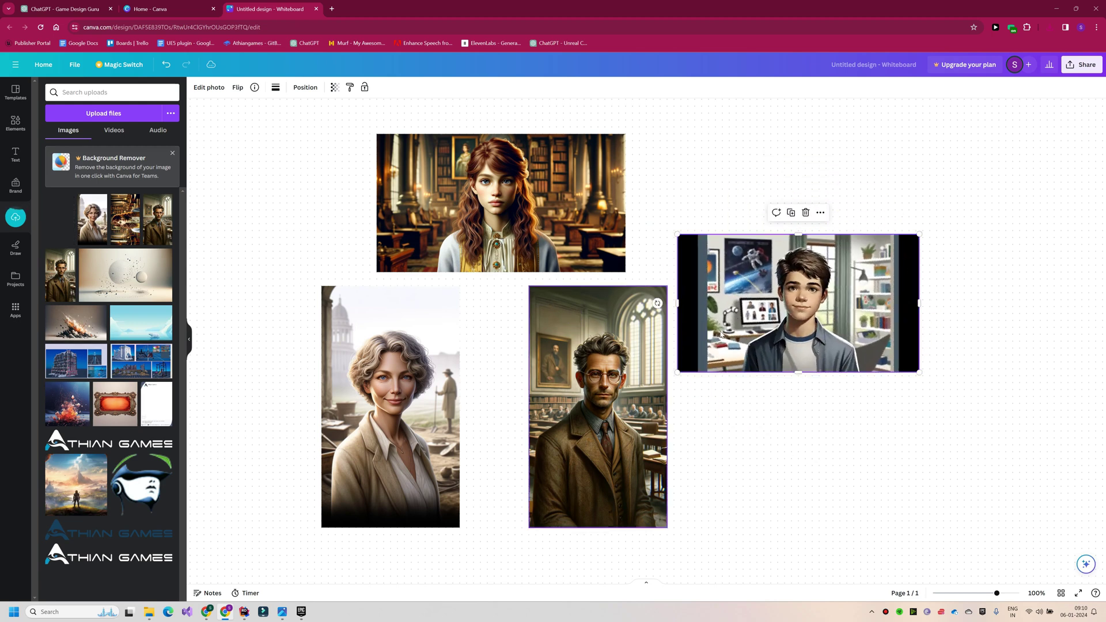
left_click_drag(723, 335, 679, 235)
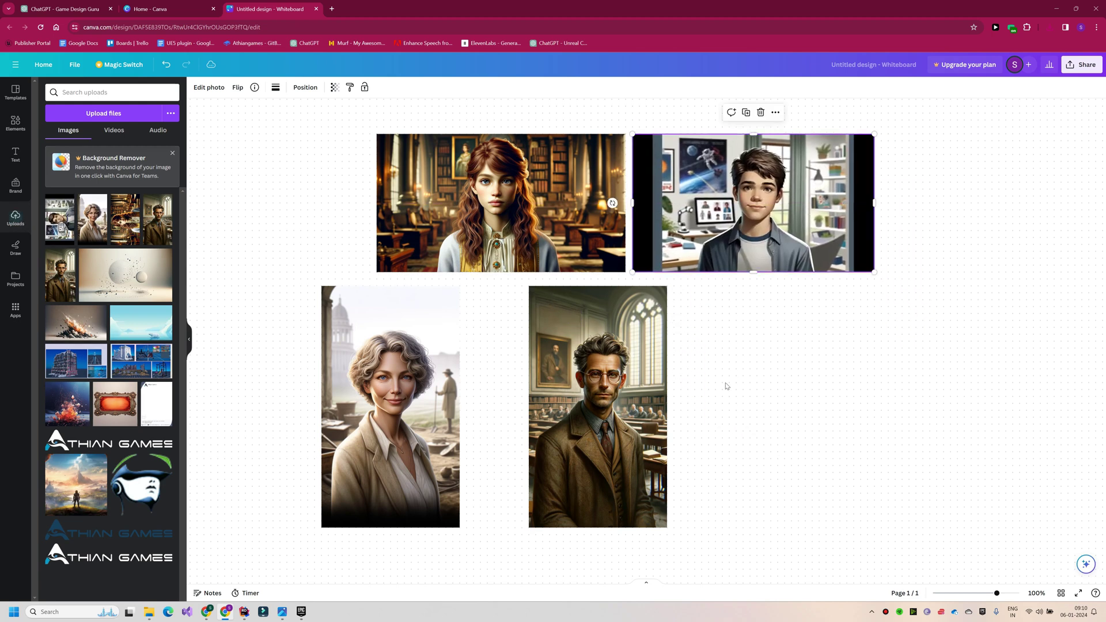
Place the father's and mother's portraits side by side, then enlarge the Midjourney concept image grid
left_click_drag(599, 403, 751, 403)
left_click_drag(420, 350, 544, 349)
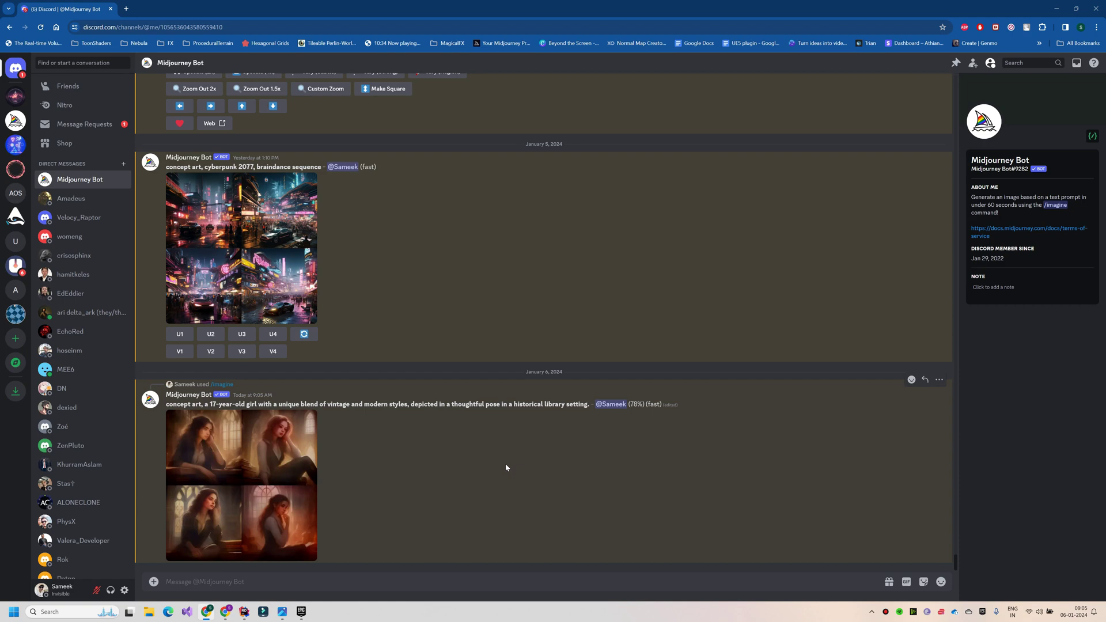
left_click(217, 409)
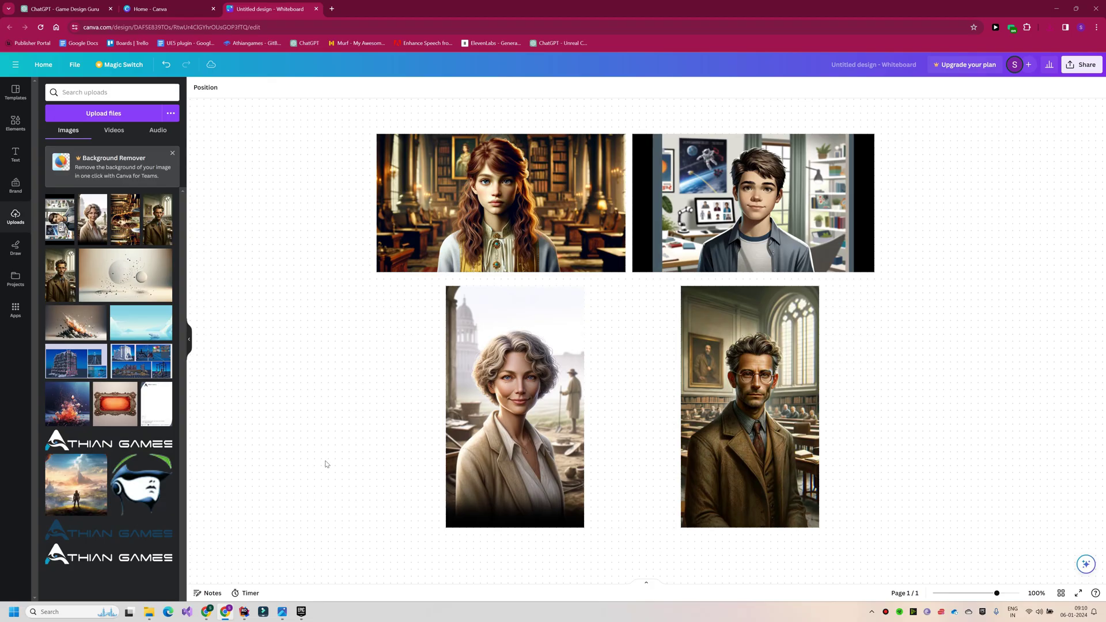
scroll(390, 444, "down", 2)
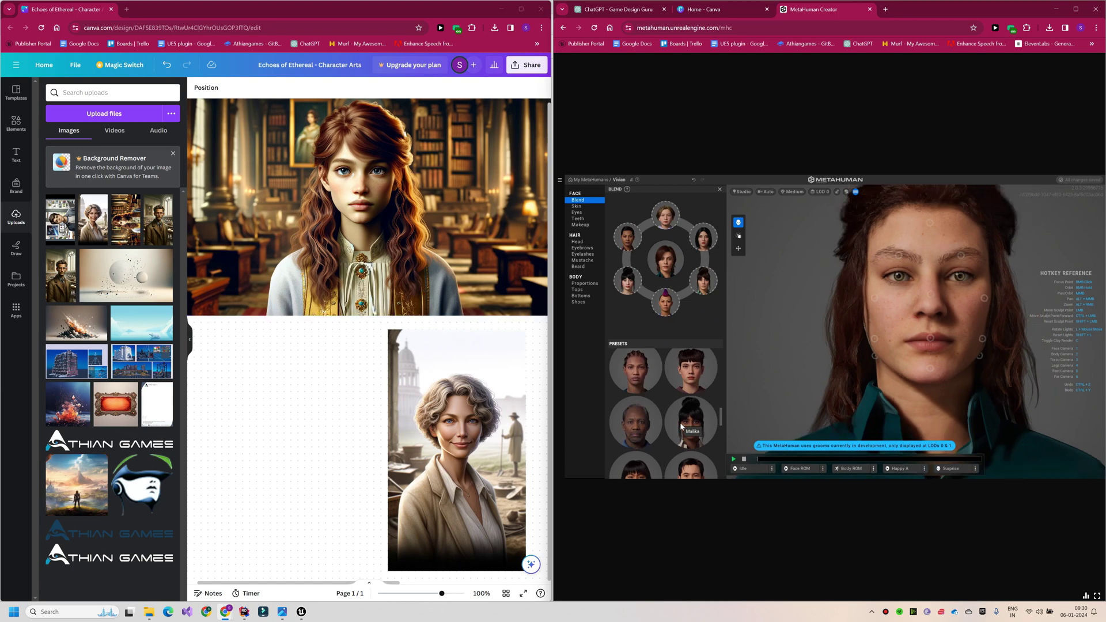
Give Vivian the Long Straight hairstyle and frame the camera on her face from the front
scroll(682, 427, "down", 3)
scroll(682, 427, "up", 1)
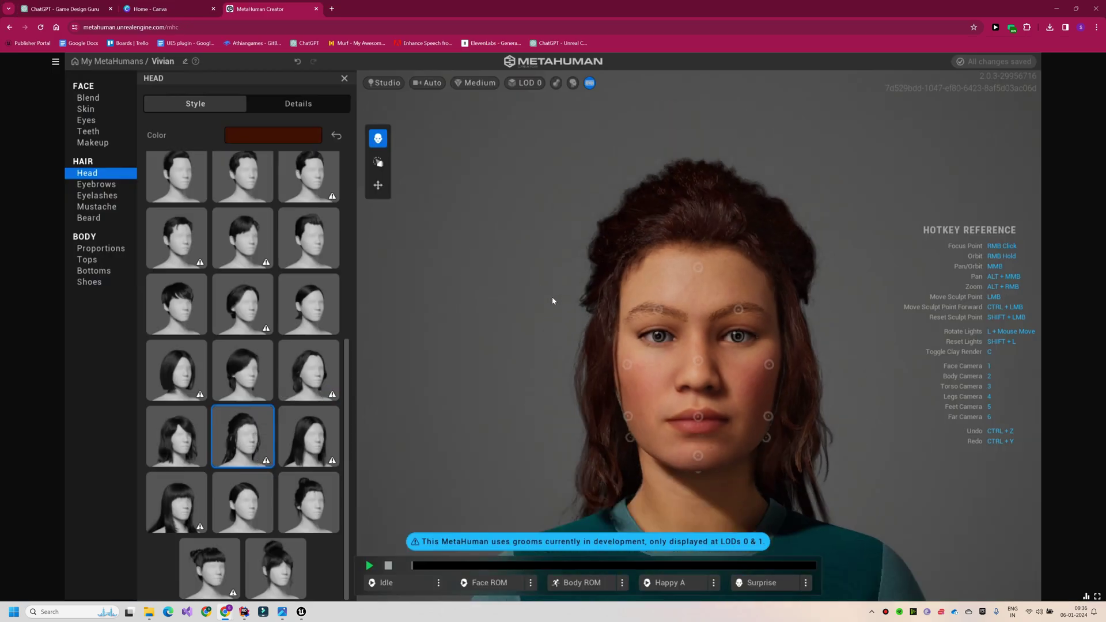
left_click(298, 441)
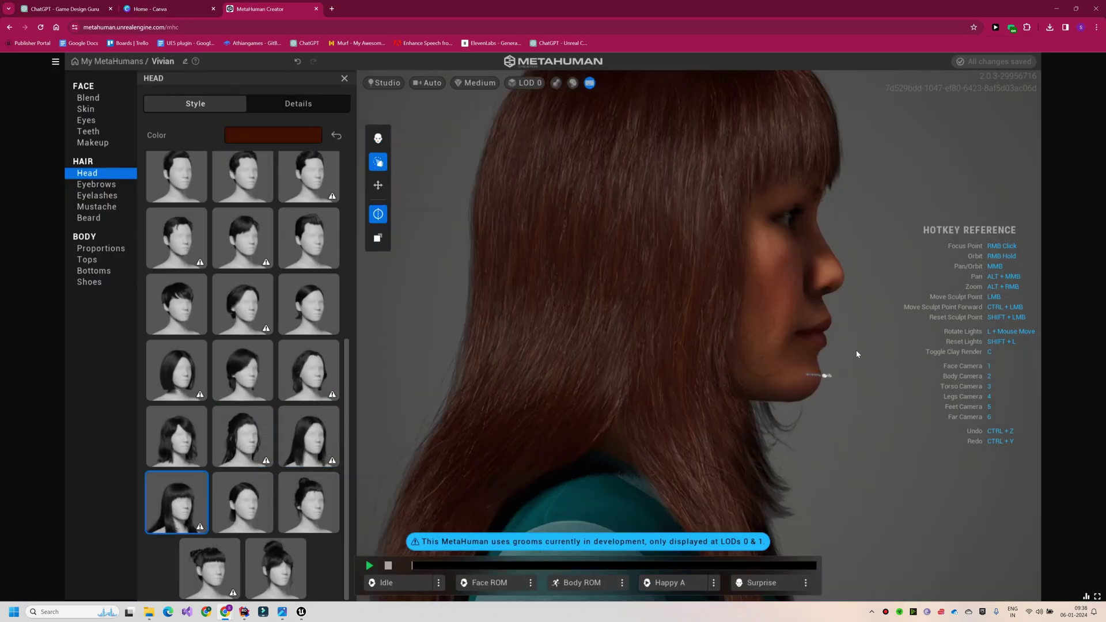
key("1")
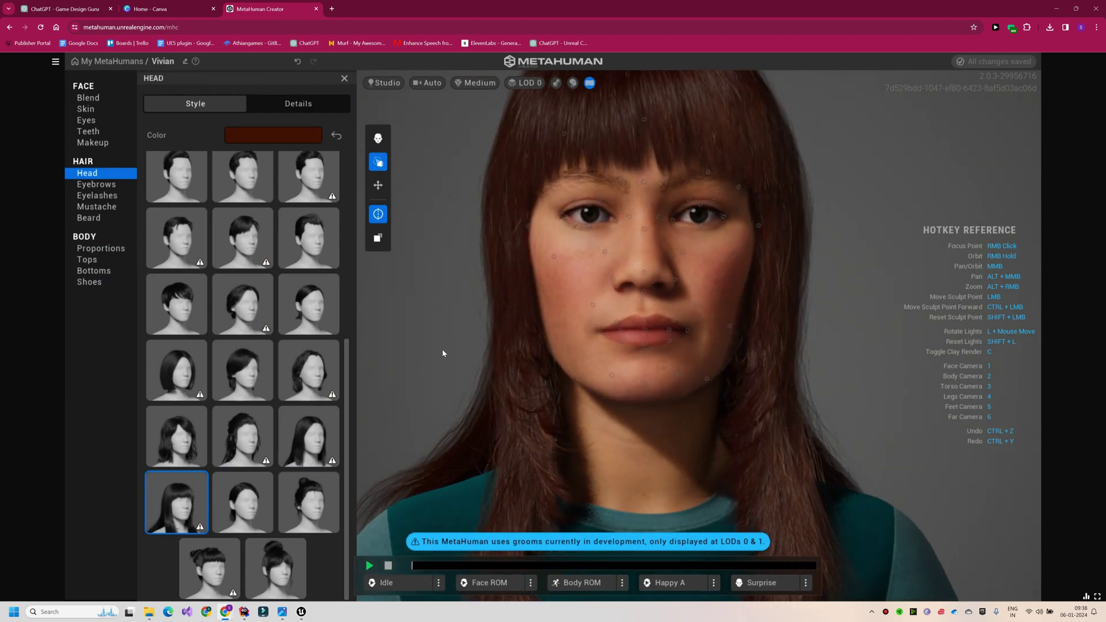